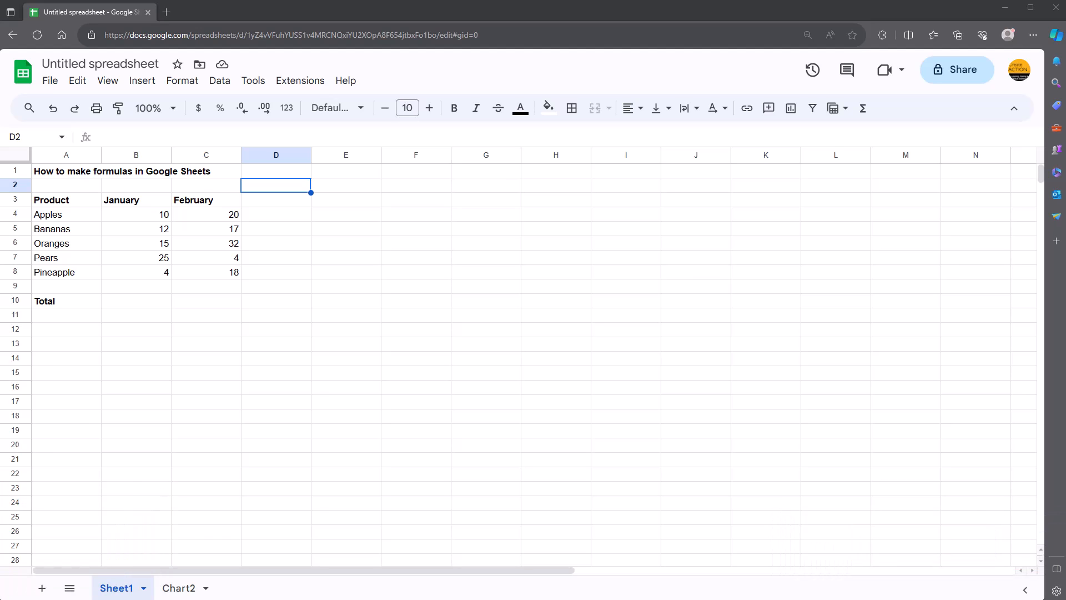
# Examine the product names, the January and February figures, and the empty total cells beneath them.
pyautogui.moveTo(66, 214); pyautogui.dragTo(66, 257)
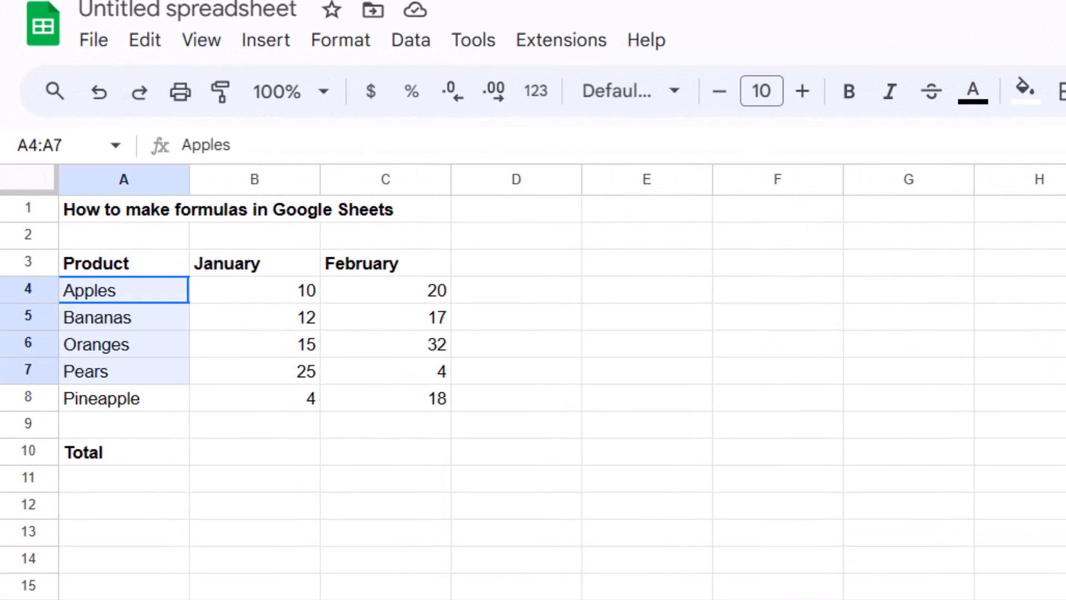
pyautogui.moveTo(89, 371); pyautogui.dragTo(89, 398)
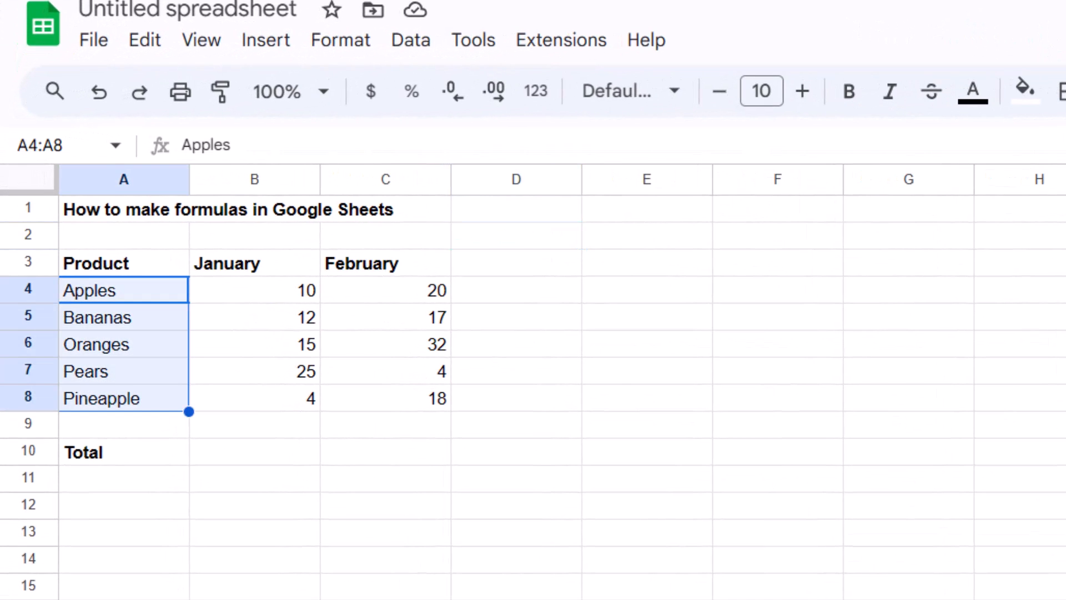
pyautogui.click(254, 478)
pyautogui.moveTo(254, 291); pyautogui.dragTo(254, 398)
pyautogui.click(255, 451)
pyautogui.moveTo(385, 291); pyautogui.dragTo(385, 398)
pyautogui.click(385, 452)
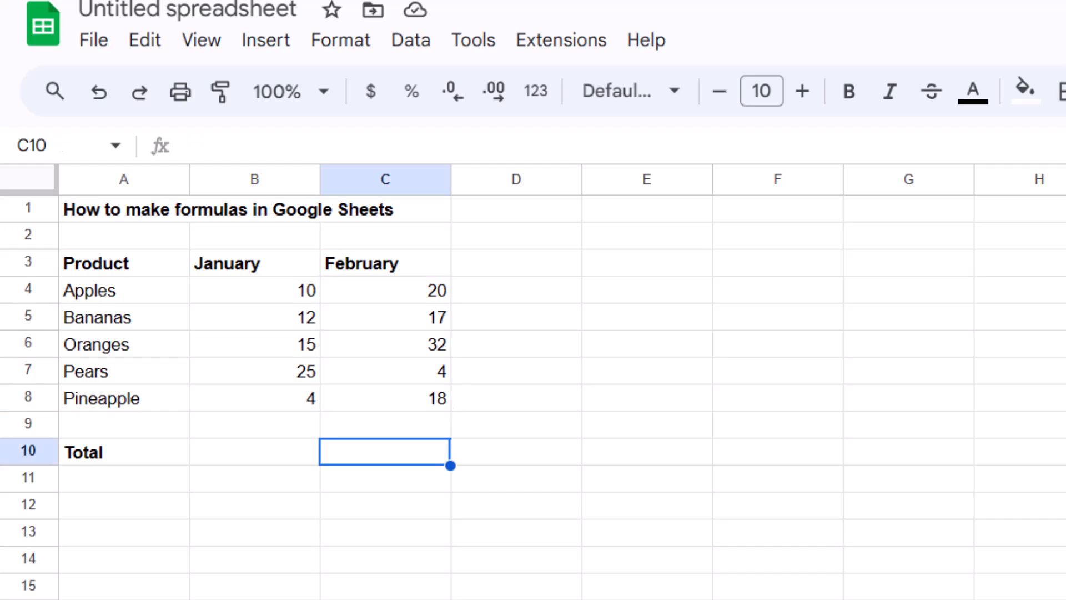
# Enter the formula =sum(B4:B8) in B10 to total the January column, and review it in the cell.
pyautogui.click(254, 451)
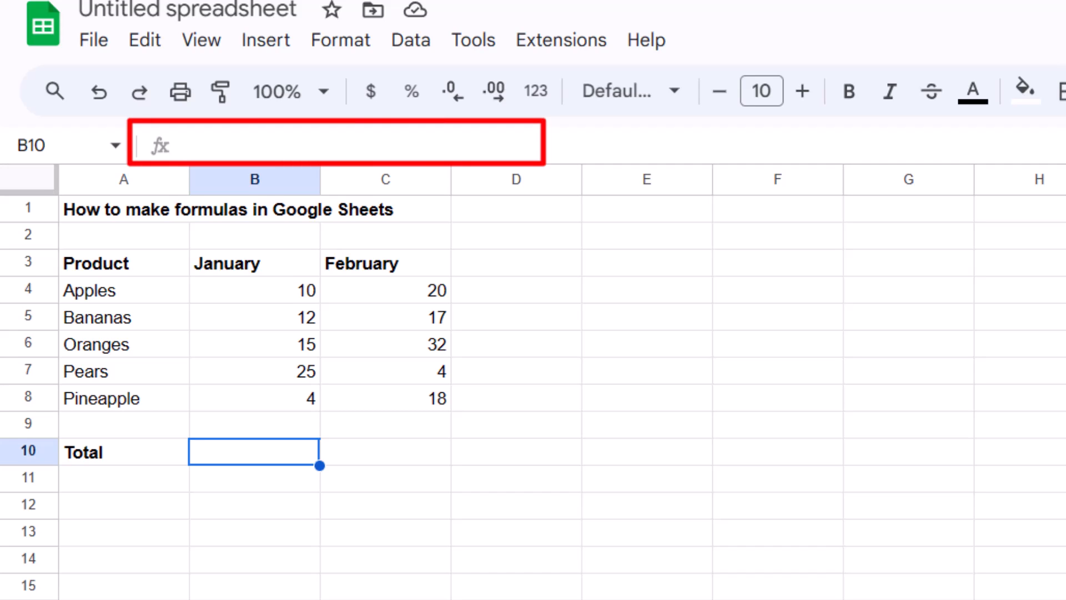
pyautogui.click(184, 146)
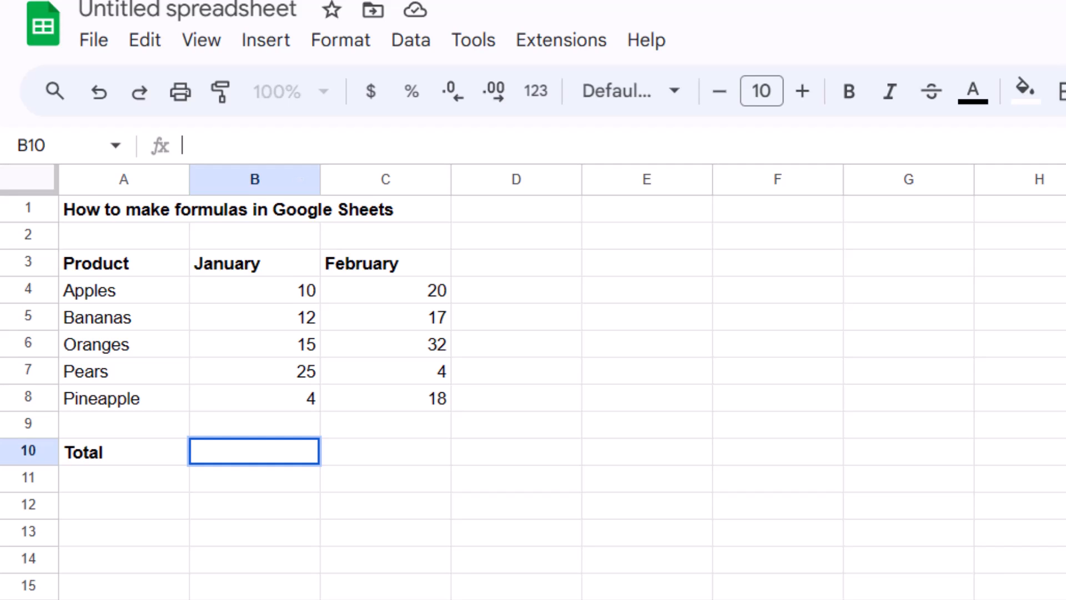
pyautogui.write('=')
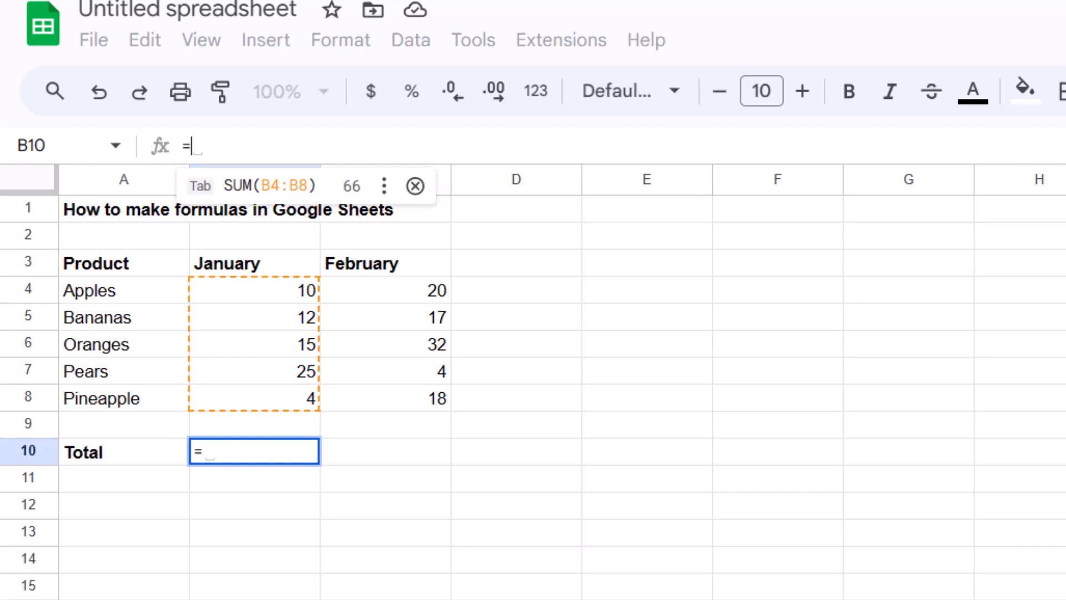
pyautogui.write('sum')
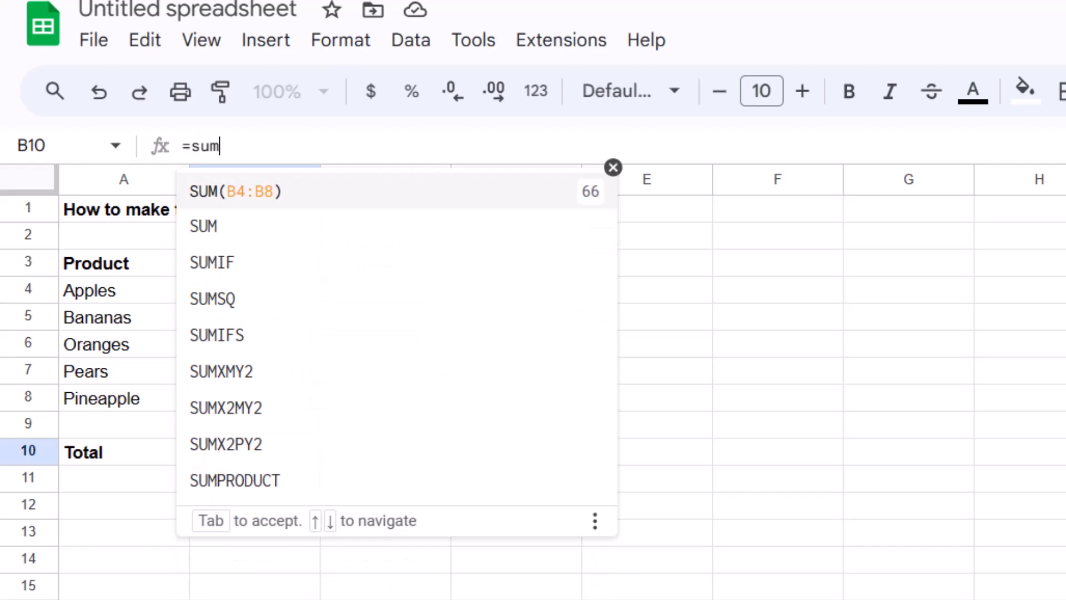
pyautogui.write('(')
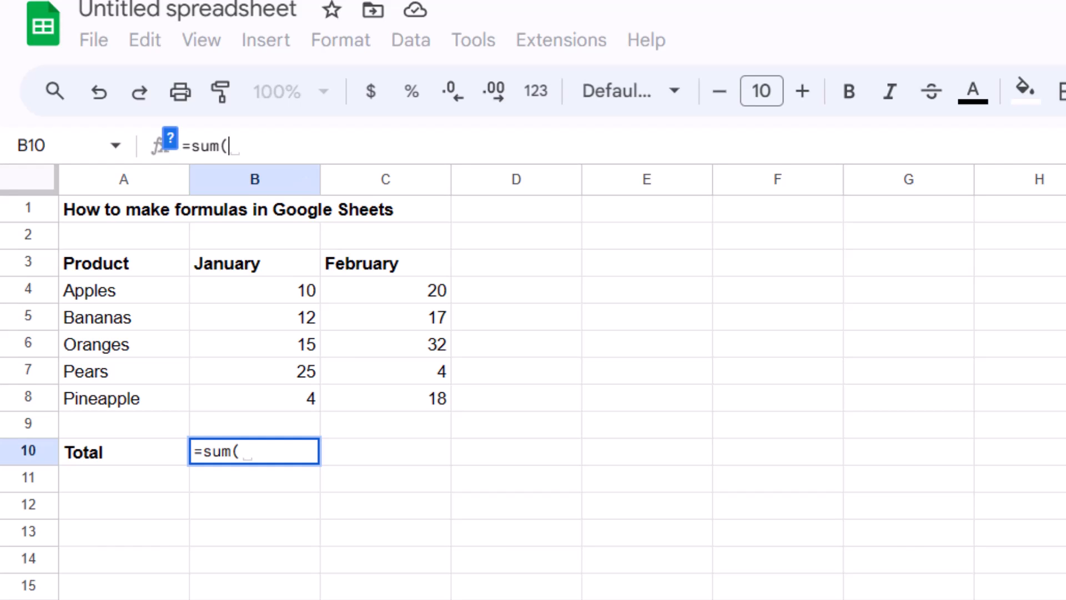
pyautogui.click(265, 291)
pyautogui.moveTo(265, 290); pyautogui.dragTo(269, 400)
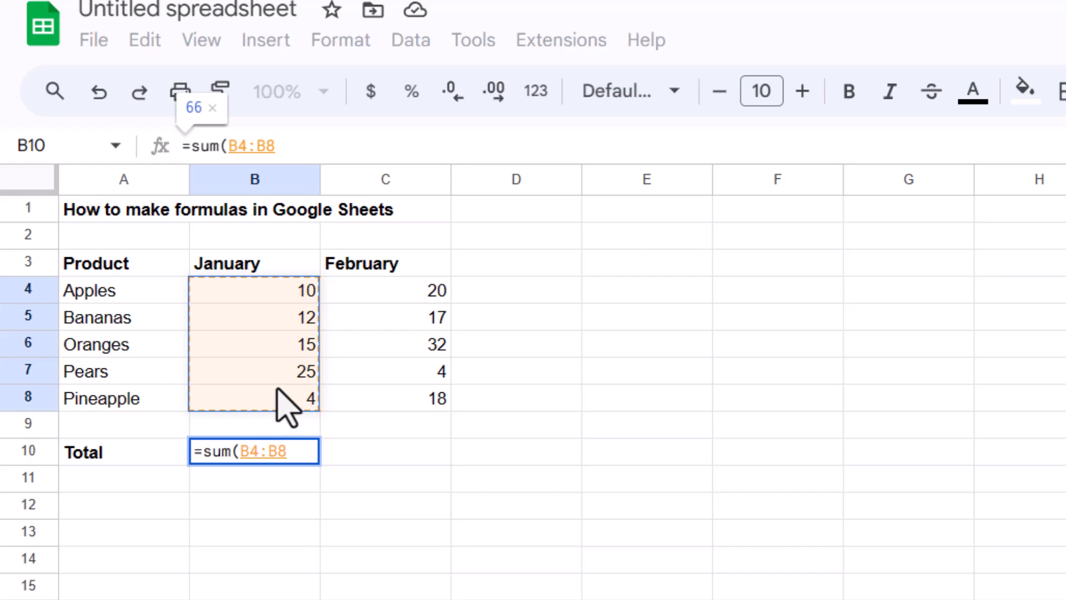
pyautogui.write(')')
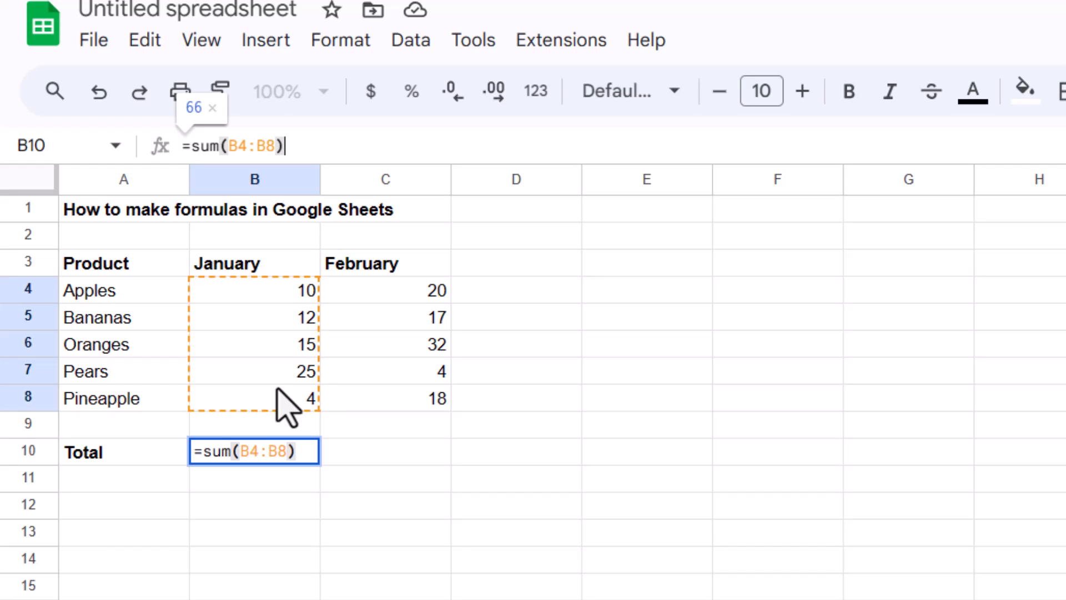
pyautogui.press('Return')
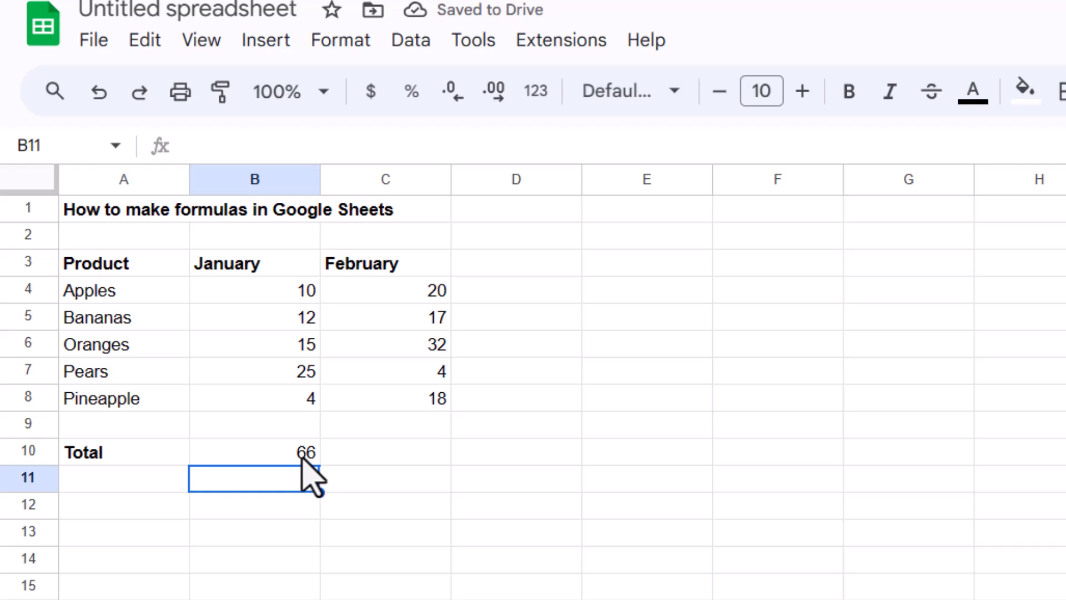
pyautogui.click(303, 459)
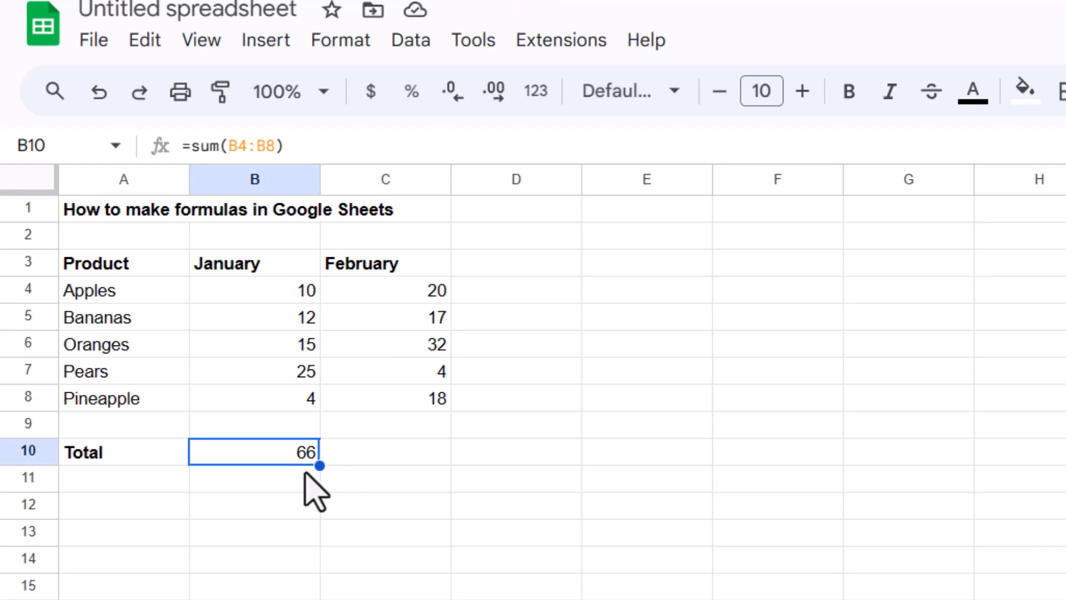
# Fill the January total formula from B10 across into C10 to total February, and check the copied formula.
pyautogui.click(378, 475)
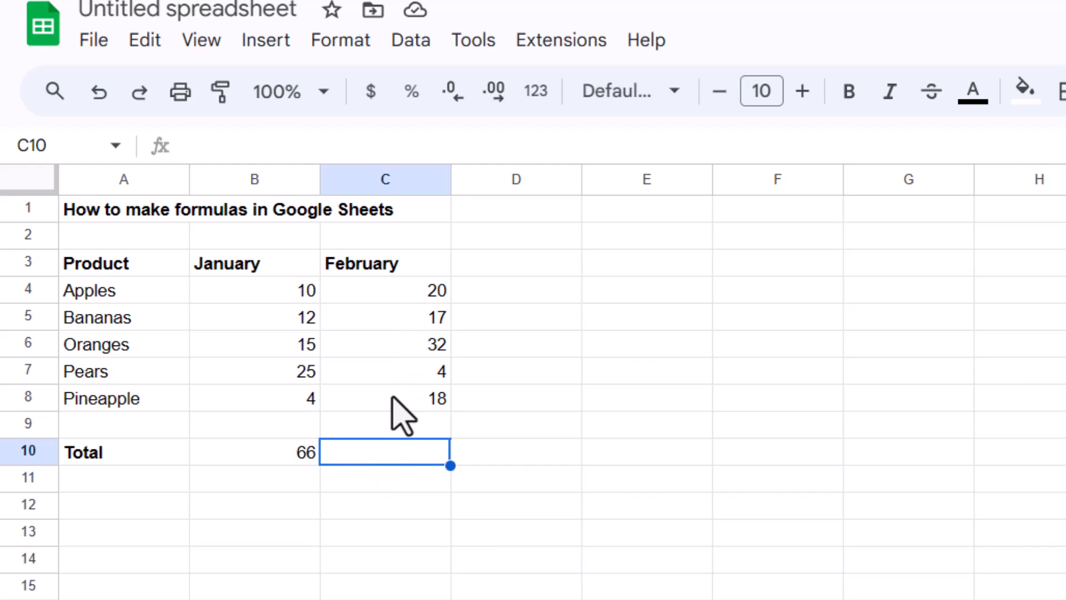
pyautogui.click(261, 461)
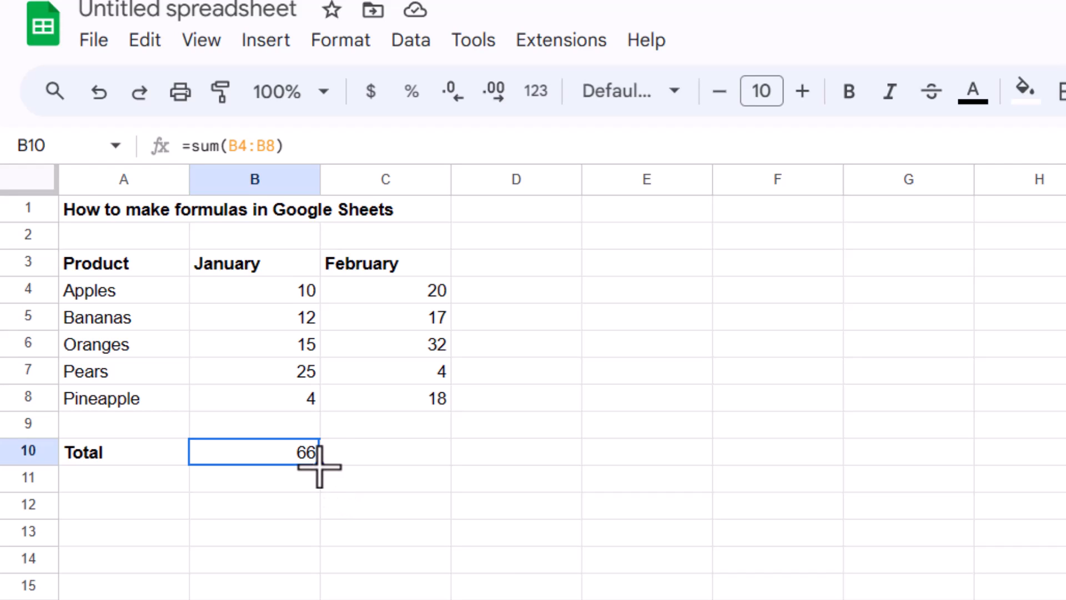
pyautogui.moveTo(320, 465); pyautogui.dragTo(435, 461)
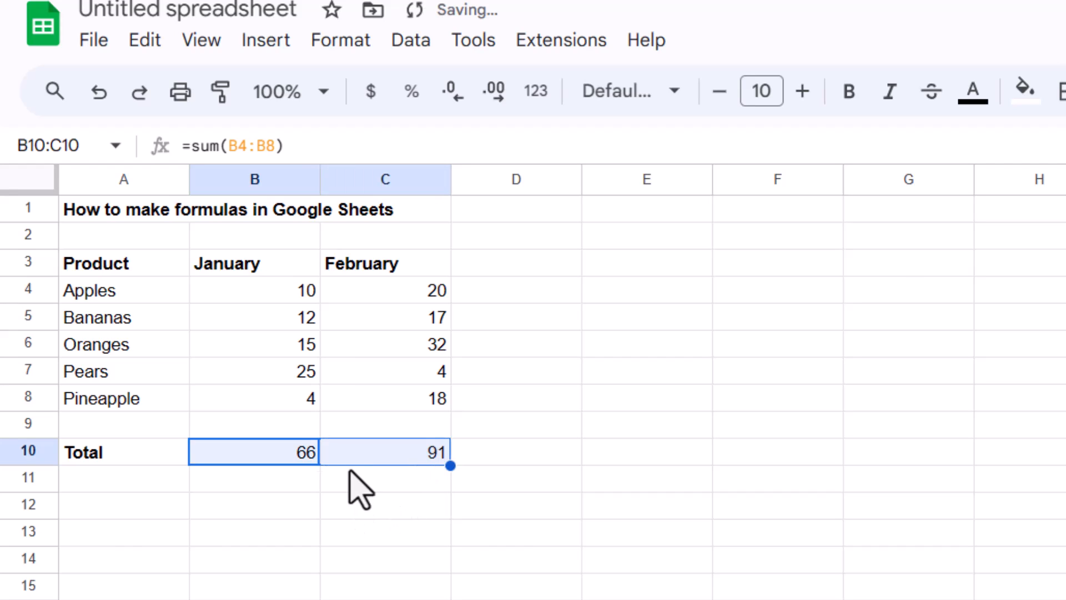
pyautogui.click(411, 482)
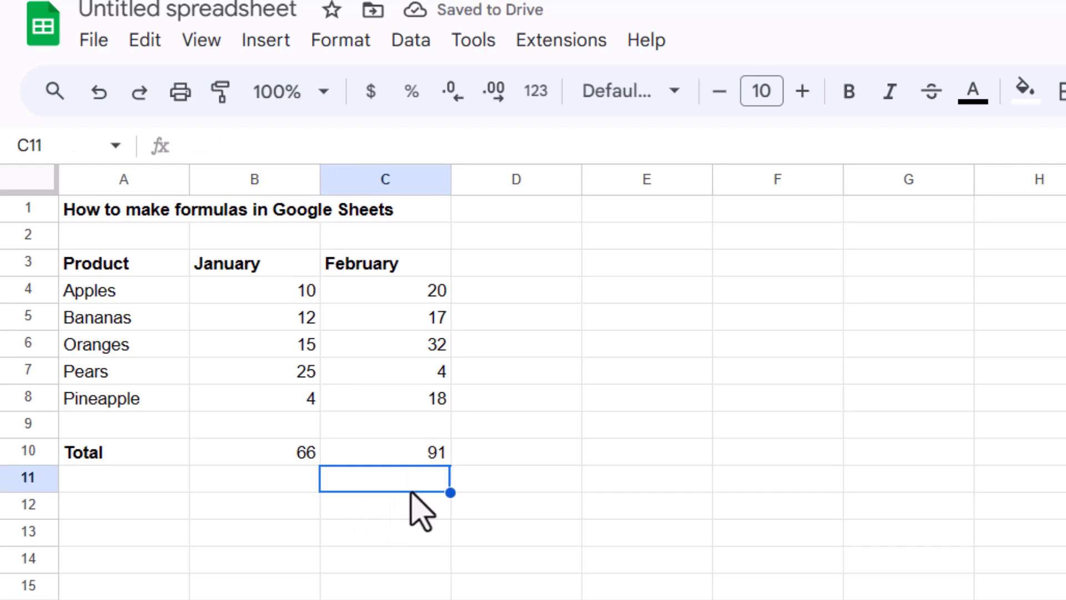
pyautogui.click(427, 456)
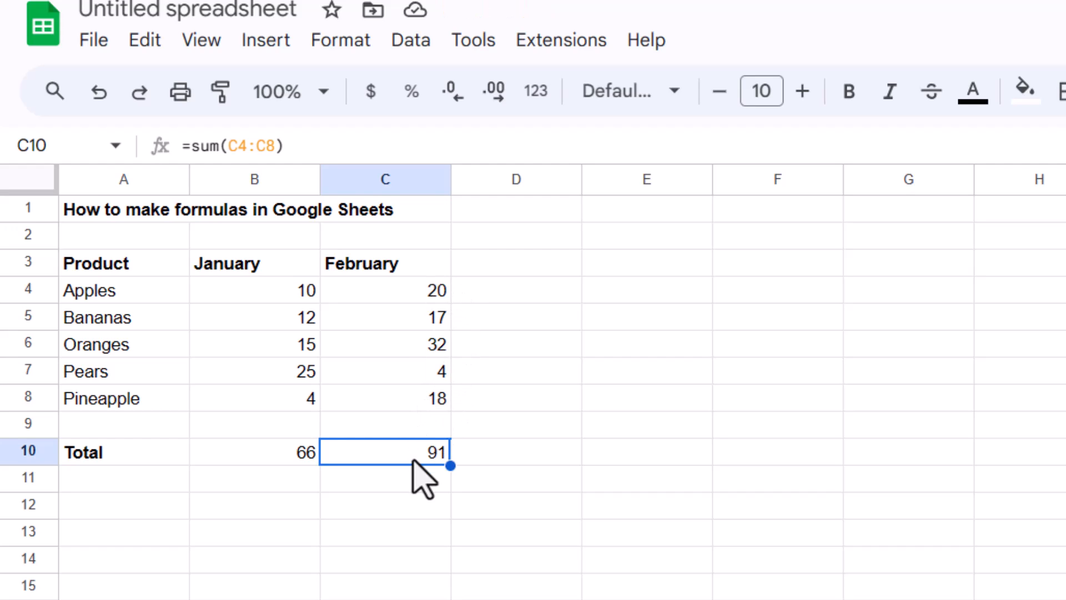
pyautogui.press('Down')
pyautogui.press('Up')
# Add the column header "Total" in D3, beside the February header.
pyautogui.click(572, 269)
pyautogui.write('Total')
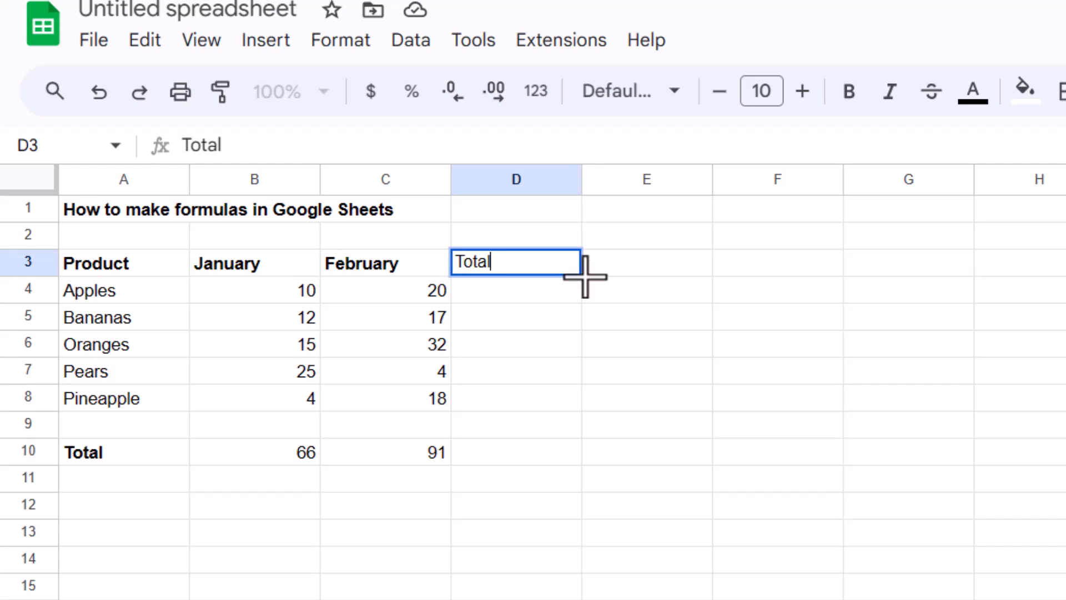
pyautogui.press('Return')
pyautogui.press('Up')
pyautogui.press('Down')
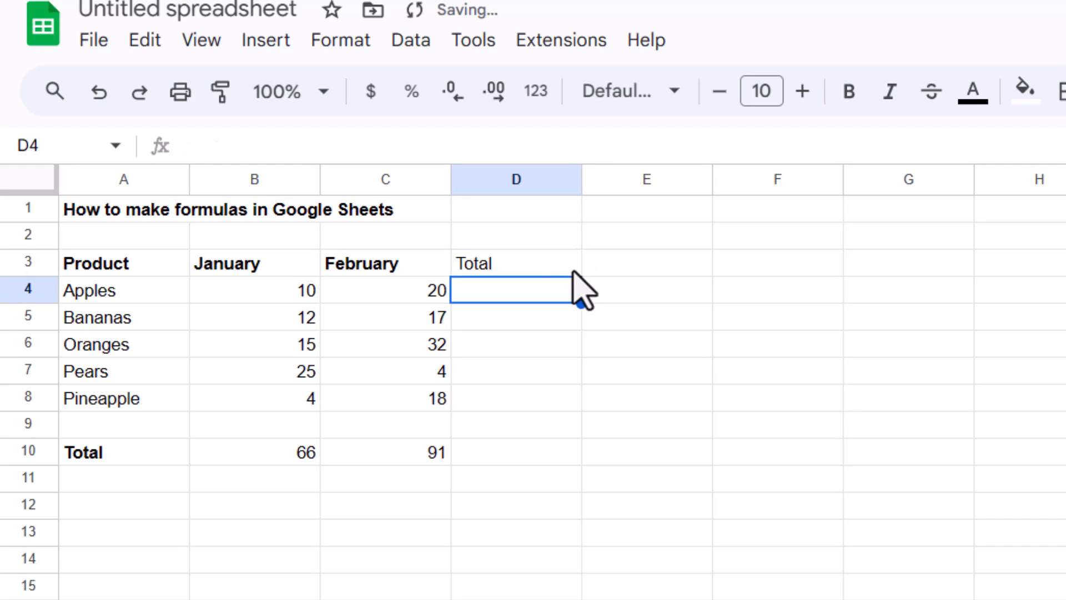
# Total the Apples row in D4 with the suggested formula =SUM(B4:C4), and accept the suggested autofill for D5:D8.
pyautogui.click(248, 294)
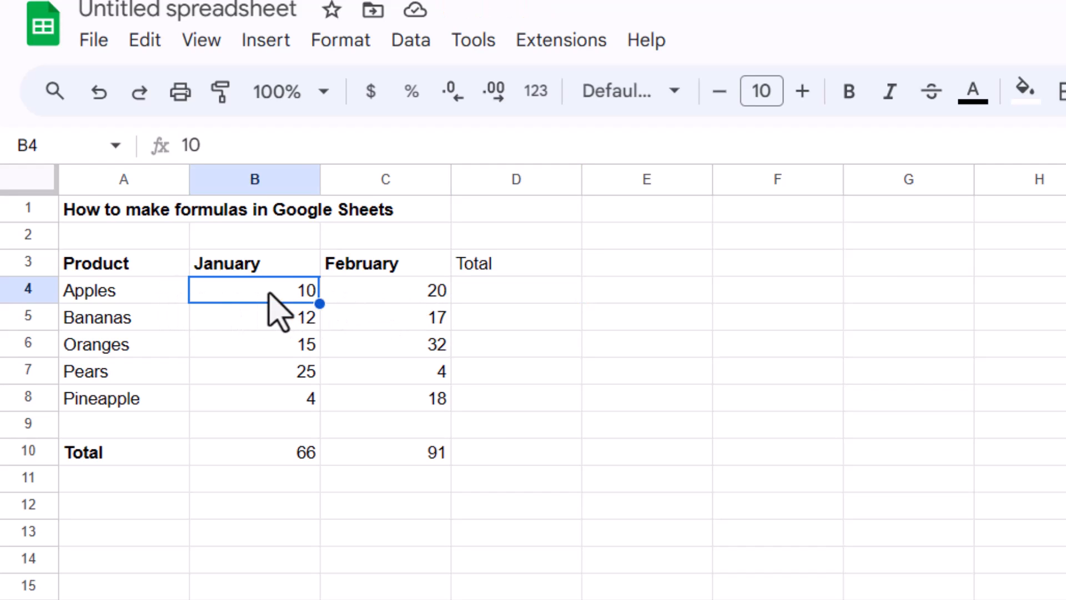
pyautogui.click(421, 292)
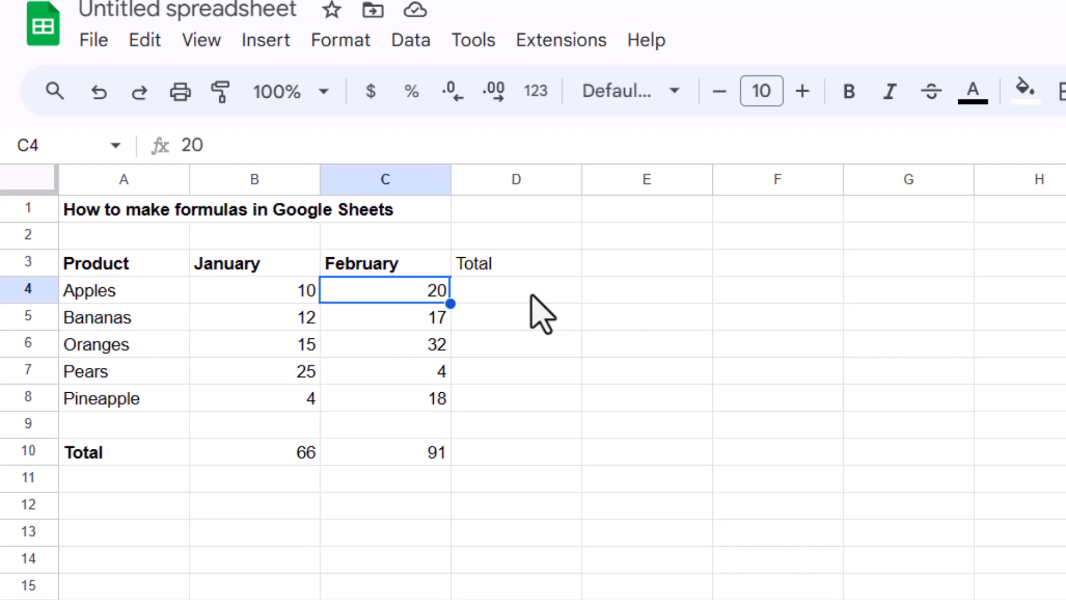
pyautogui.click(297, 317)
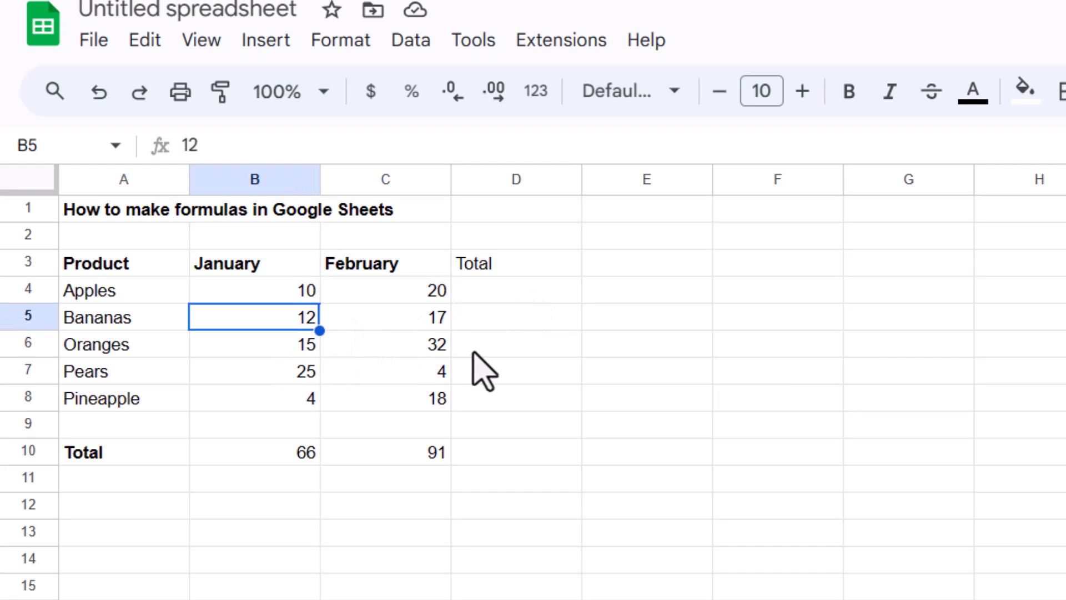
pyautogui.click(502, 300)
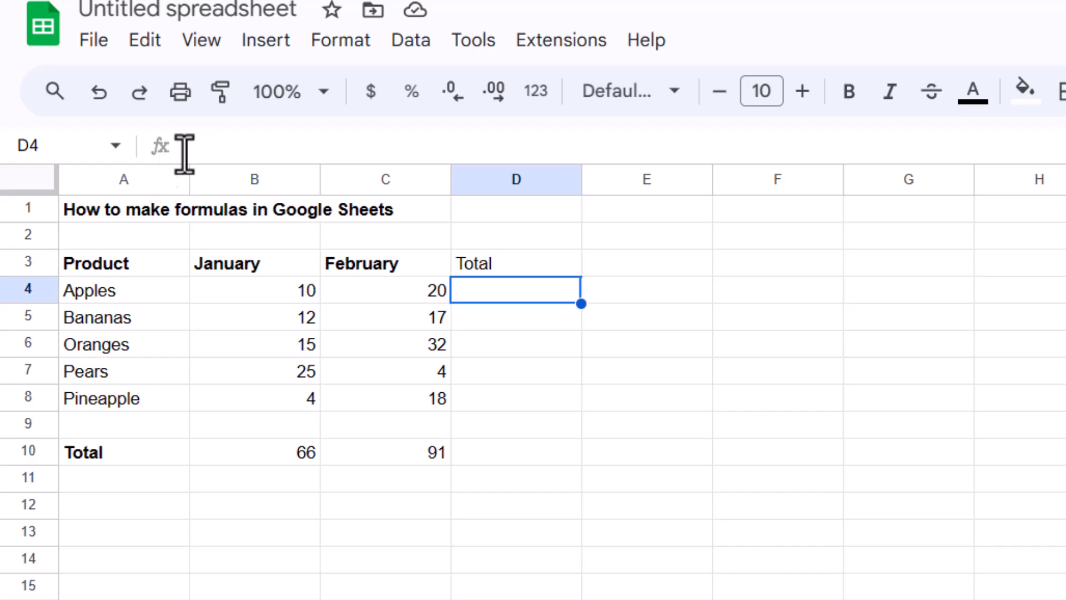
pyautogui.click(201, 145)
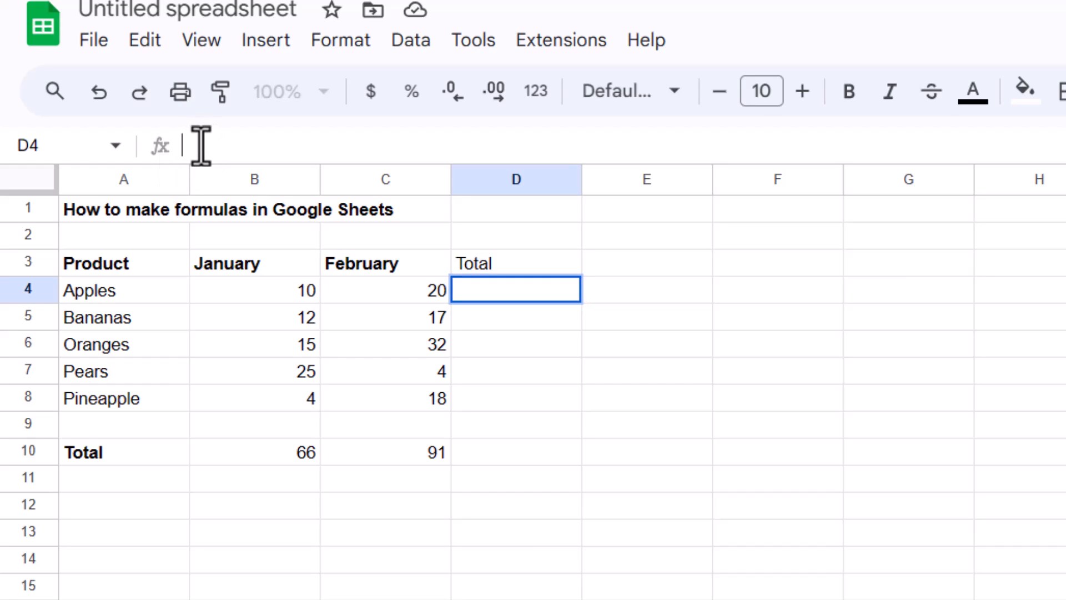
pyautogui.write('=')
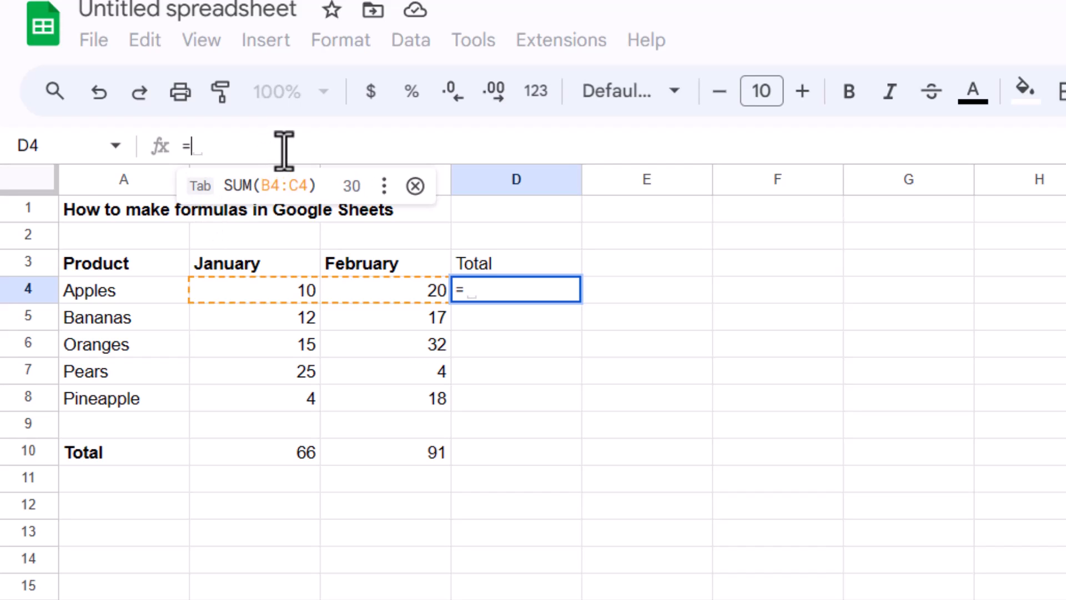
pyautogui.press('Tab')
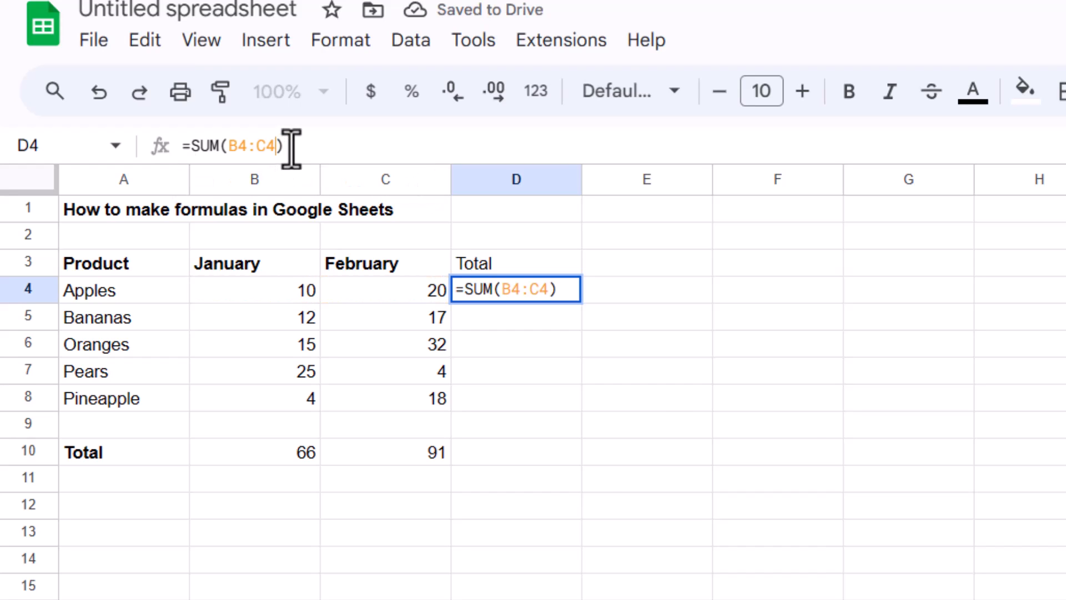
pyautogui.press('Return')
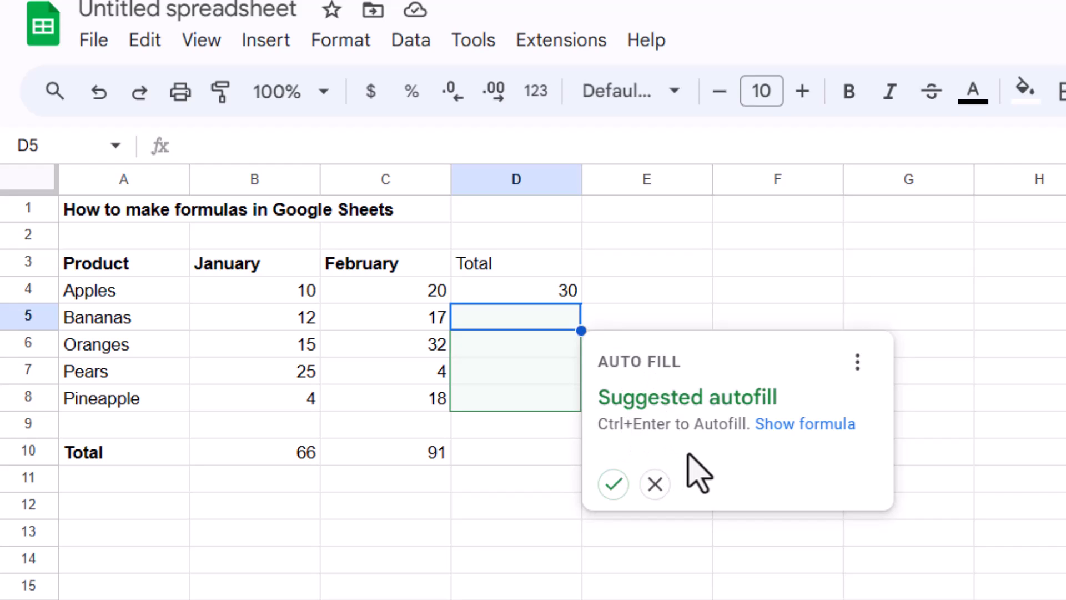
pyautogui.click(611, 496)
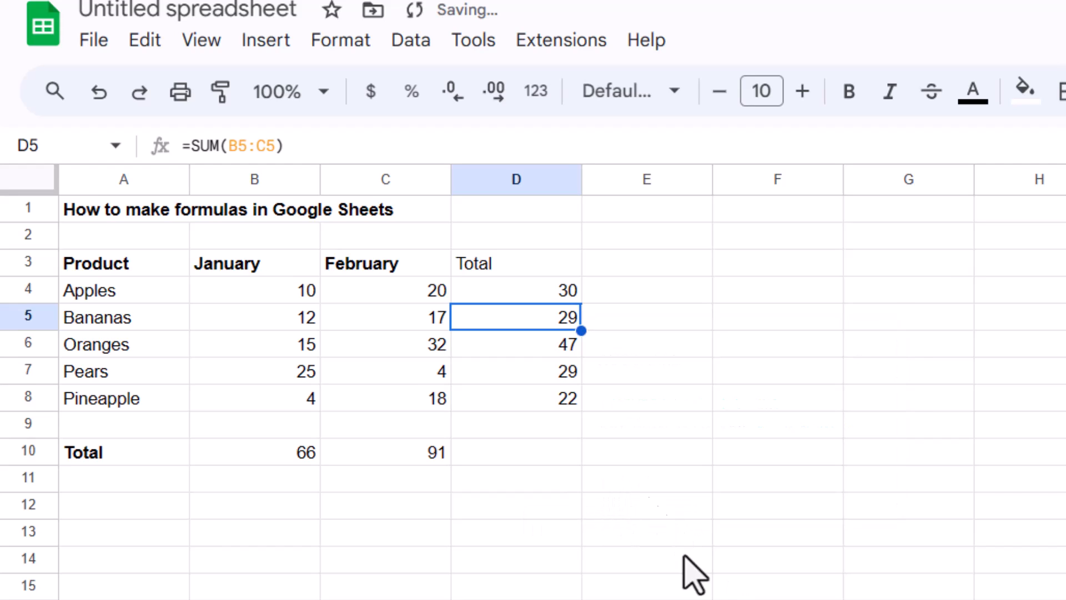